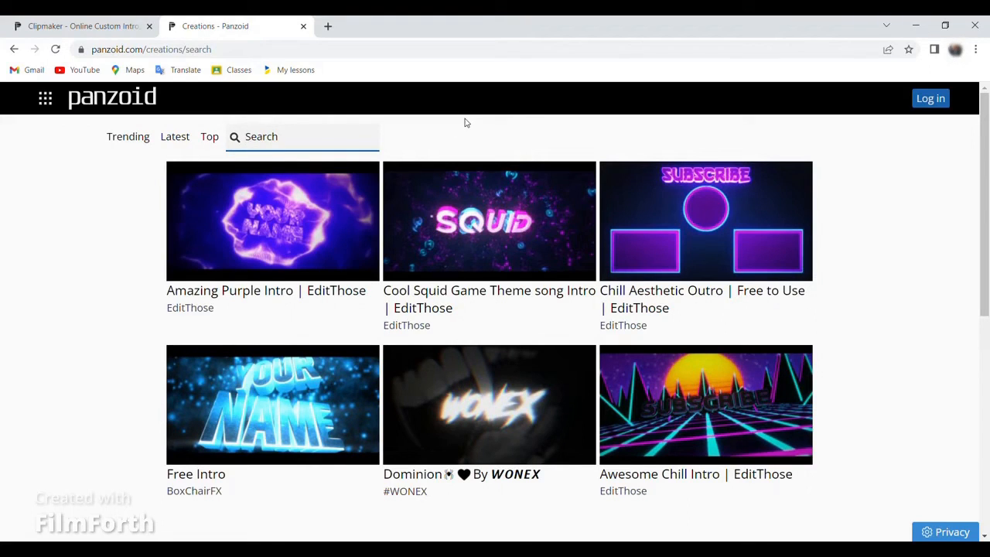
Step: Search the creations for squid and open the "This is a Intro" template in Clipmaker
text(Minecraft)
key(Return)
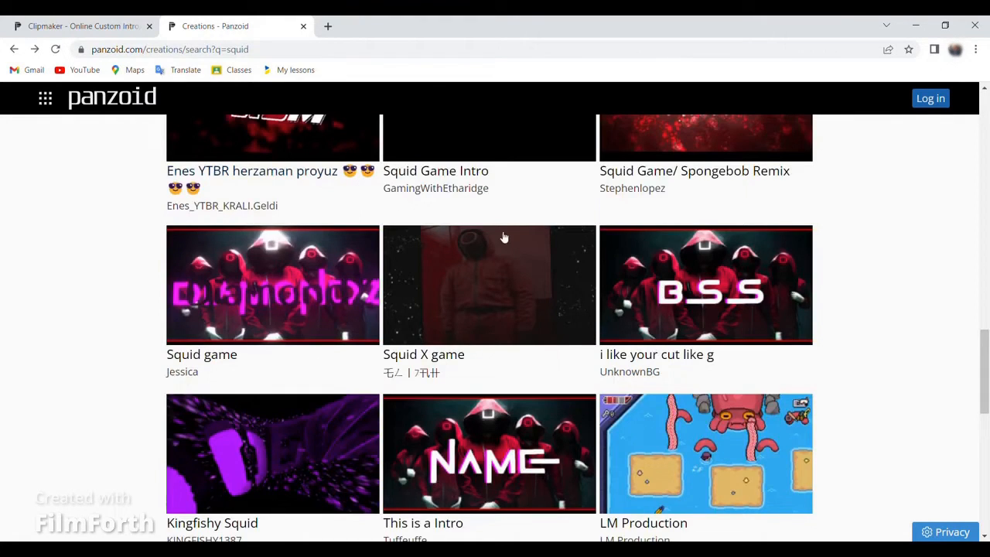
scroll(866, 219, down, 1)
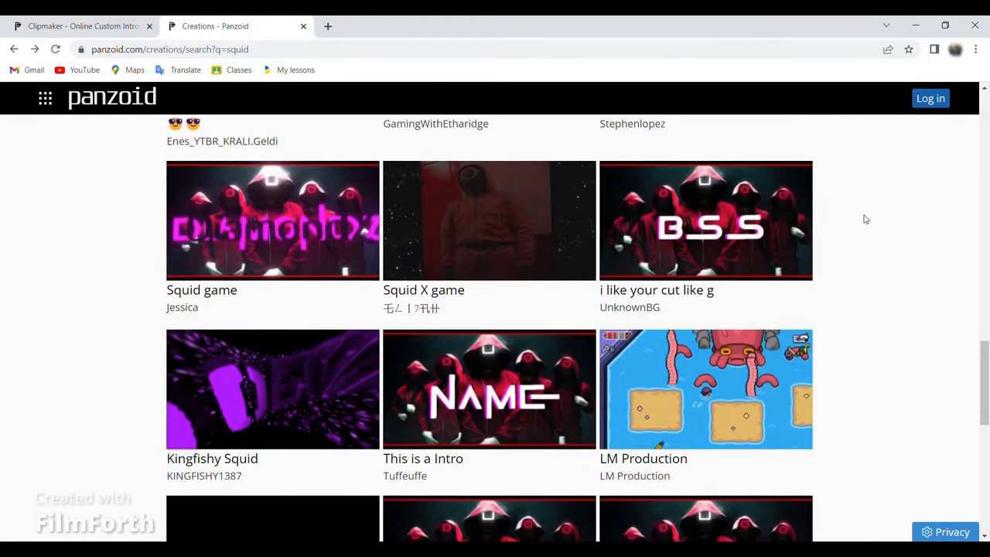
click(519, 429)
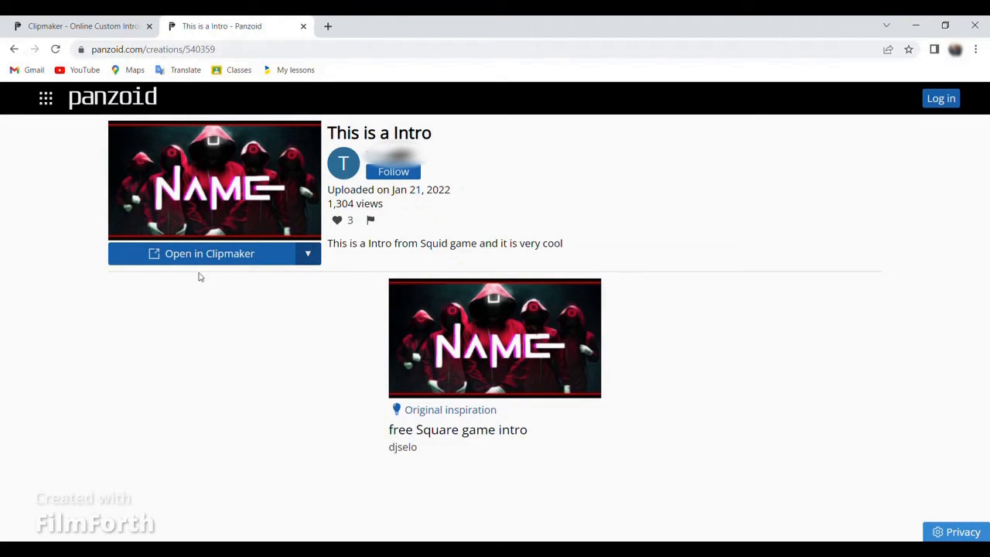
click(223, 261)
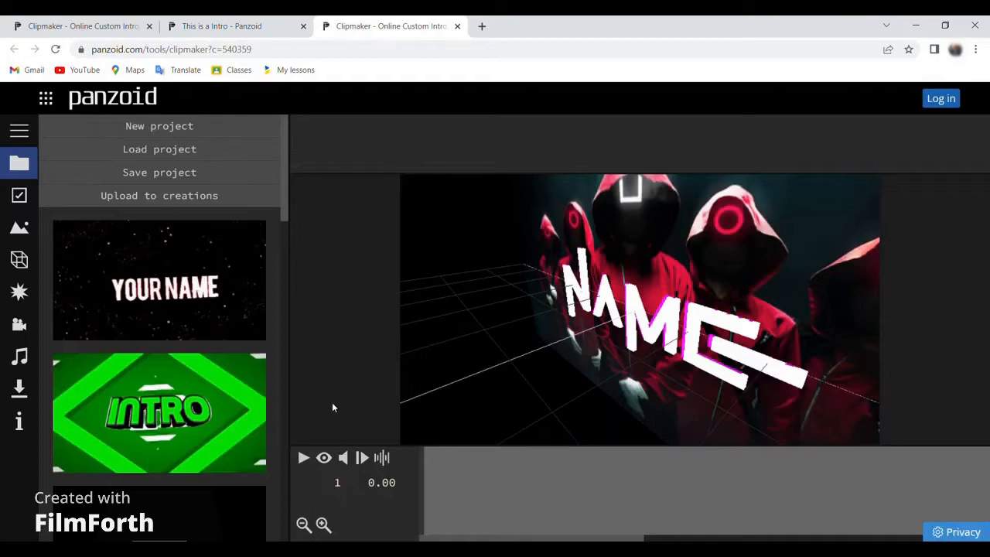
Step: Switch the preview to the camera view and play the template's animation
click(324, 458)
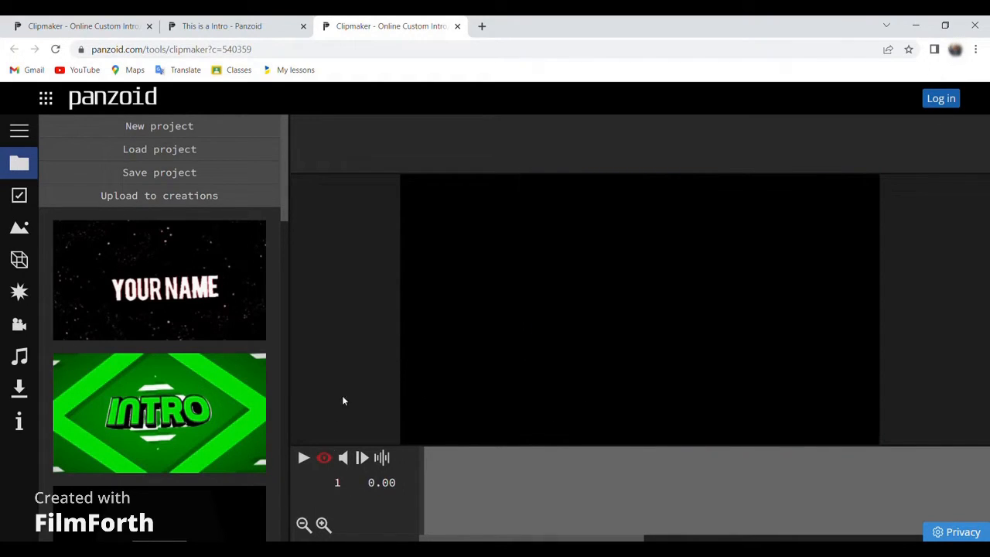
click(304, 457)
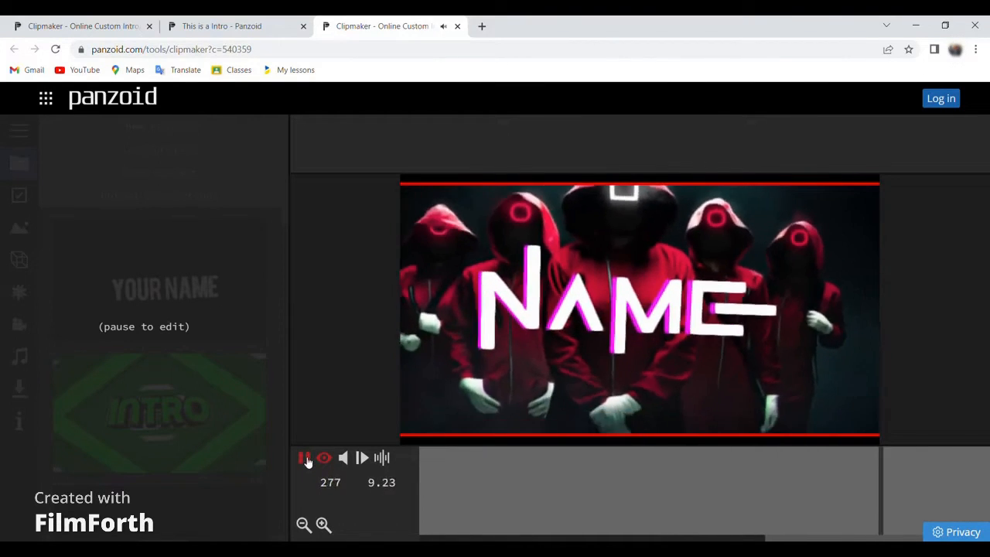
click(305, 458)
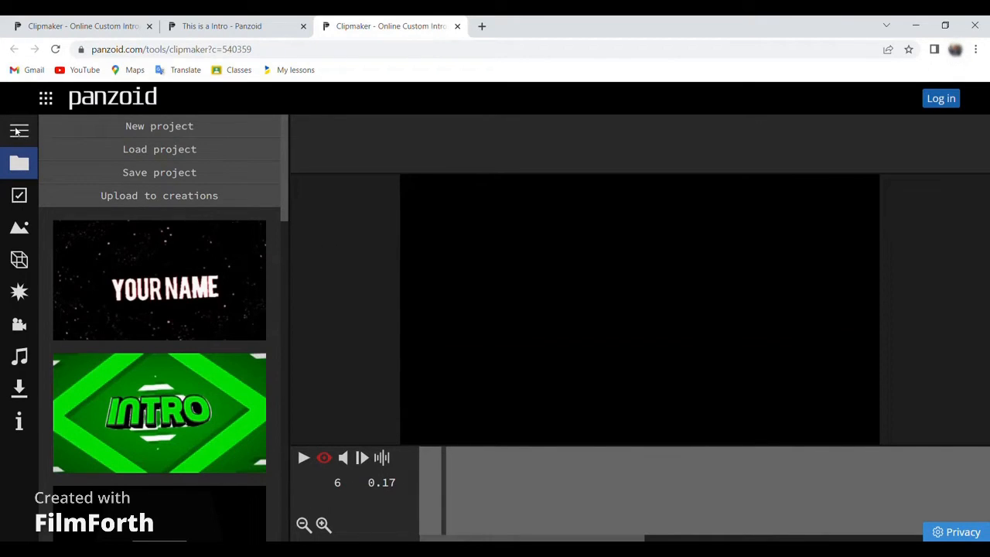
Step: Choose a video resolution of 1920x1080 (1080p) and a frame rate of 30 in the basic settings
click(15, 132)
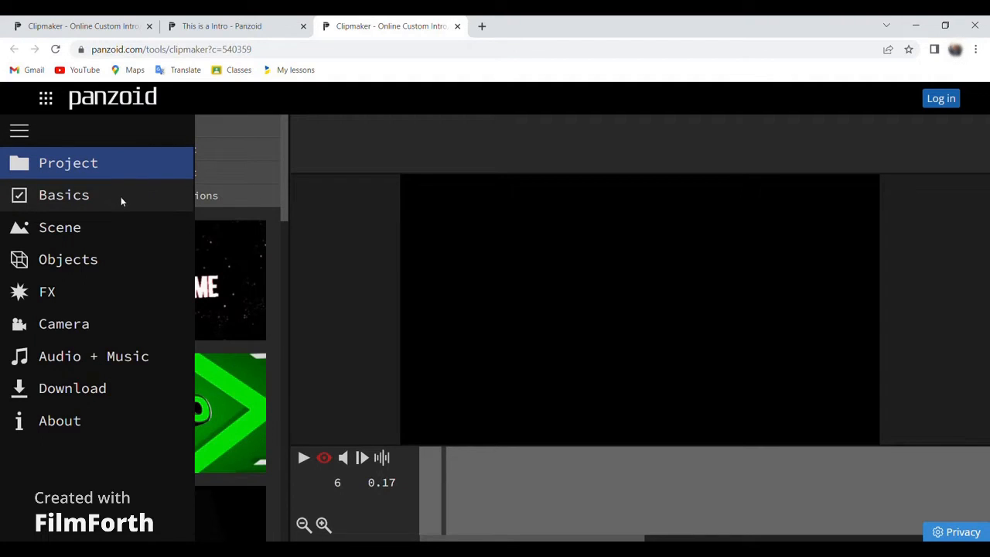
click(69, 198)
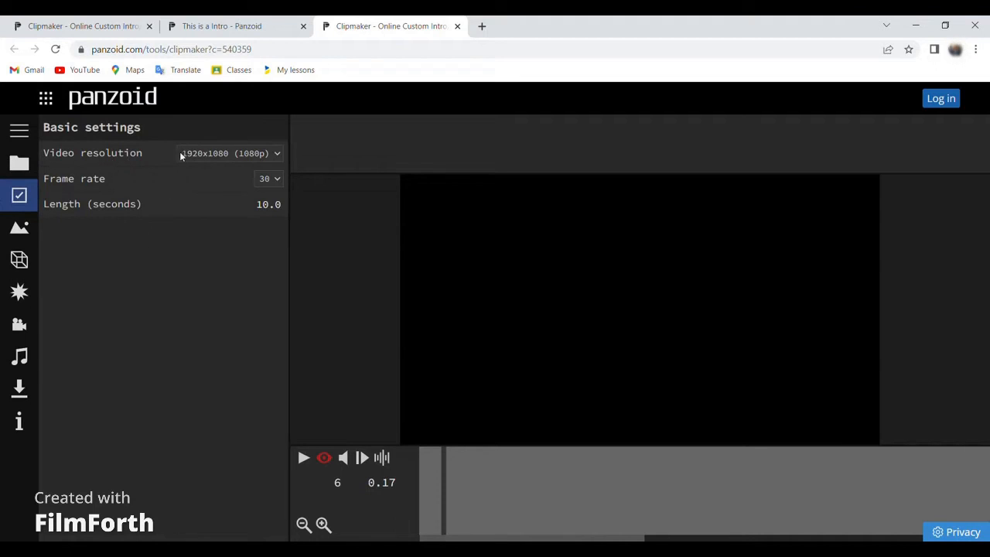
click(222, 157)
click(231, 166)
click(239, 180)
key(Down)
click(276, 180)
click(276, 193)
Step: Set the video length to 5.0 seconds and briefly play the preview
drag(283, 214, 6, 205)
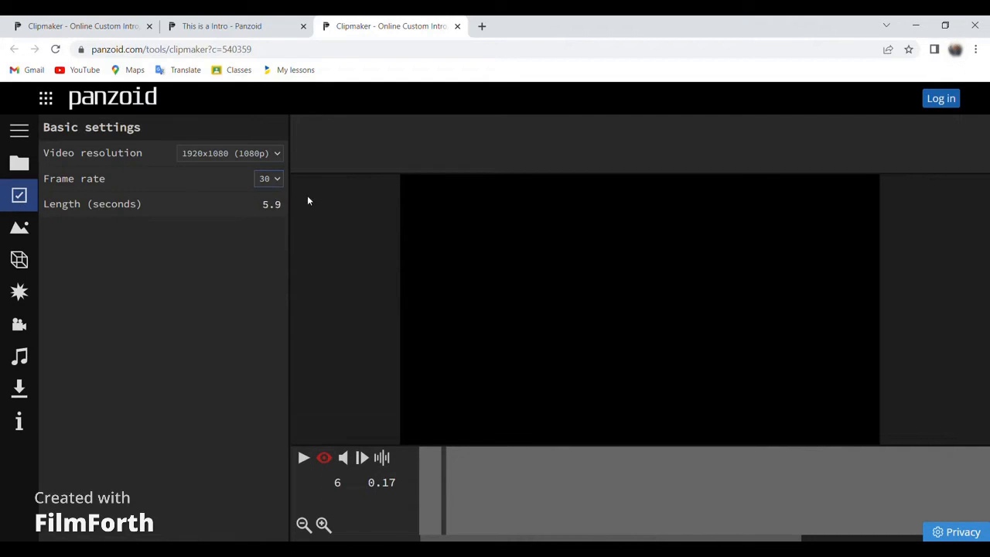
drag(273, 209, 219, 217)
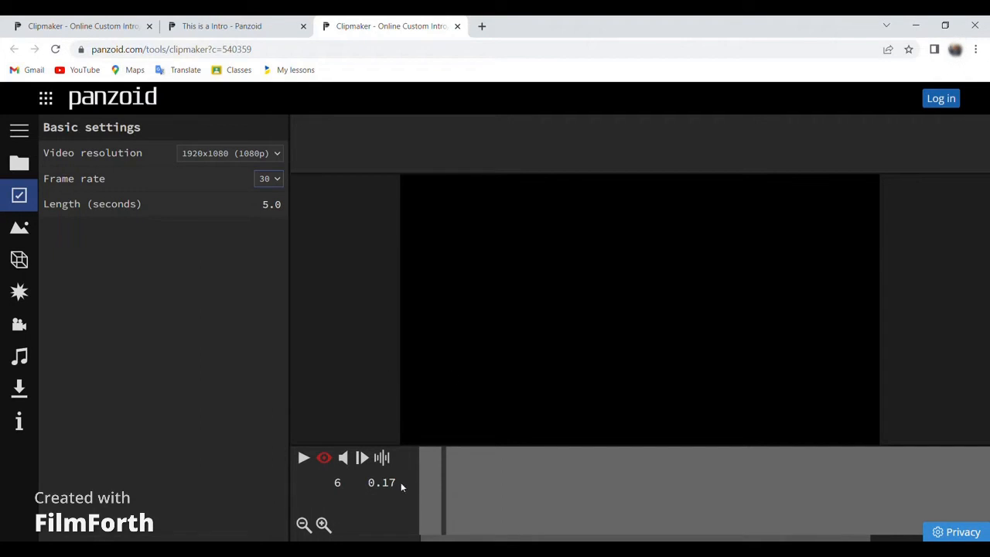
click(305, 457)
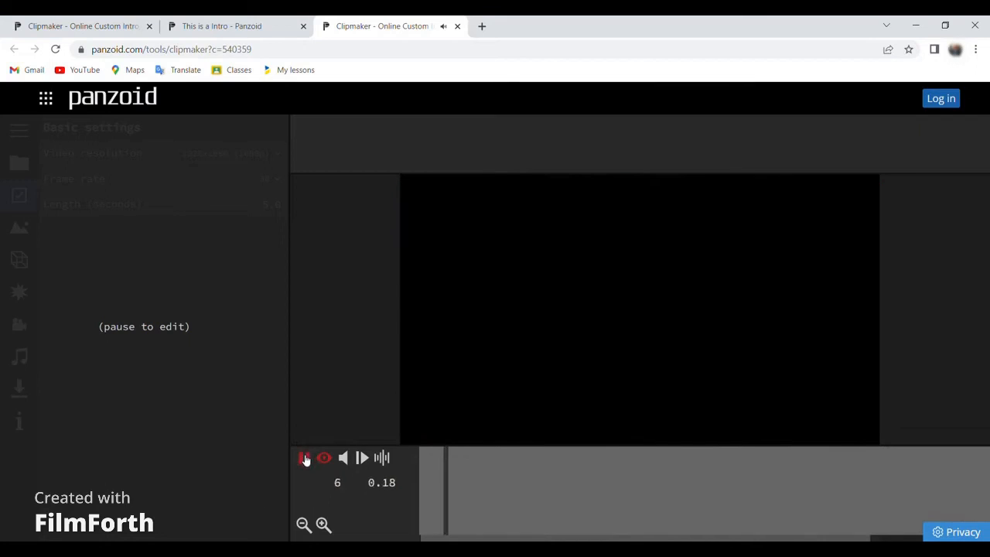
click(304, 457)
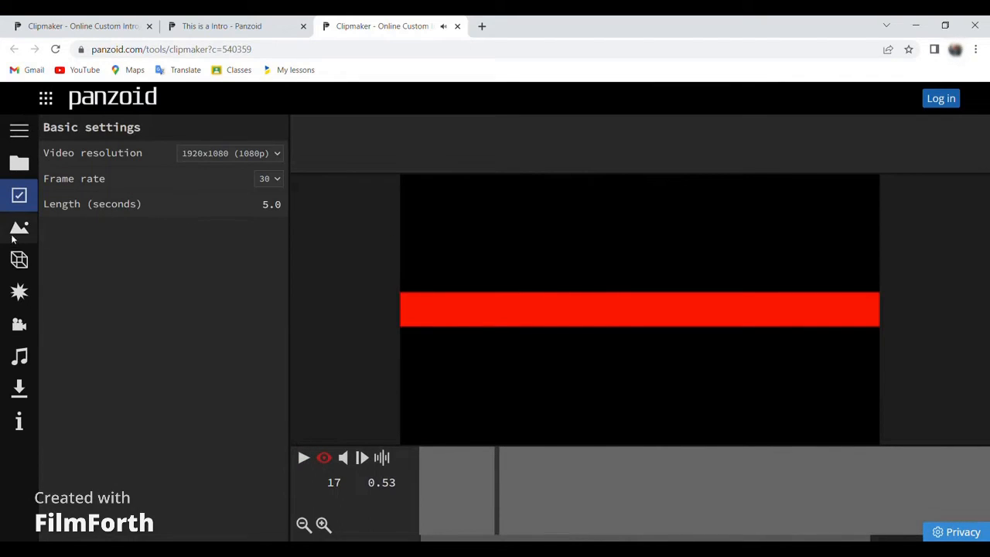
Step: Set the project's scene to Darkness and play the preview to check it
click(19, 130)
click(86, 231)
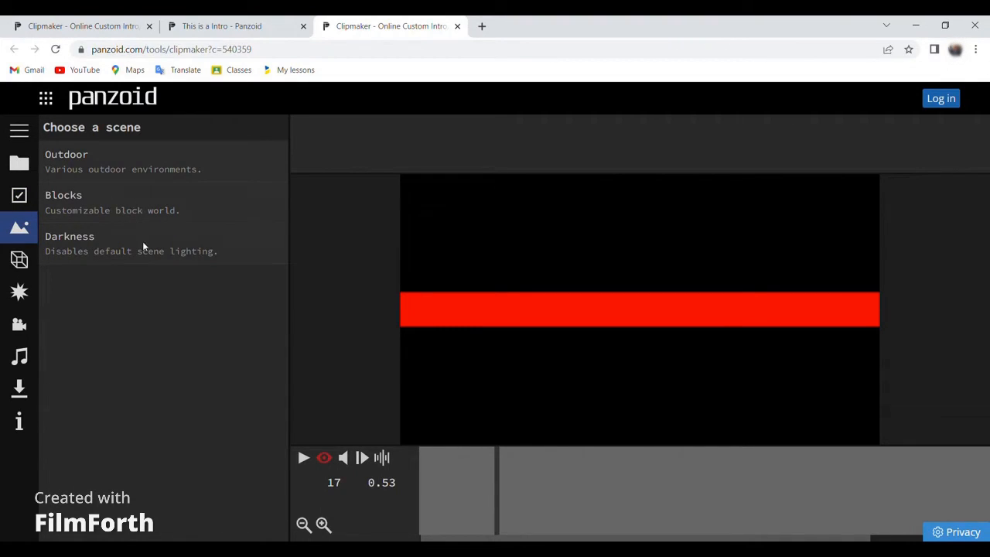
click(187, 245)
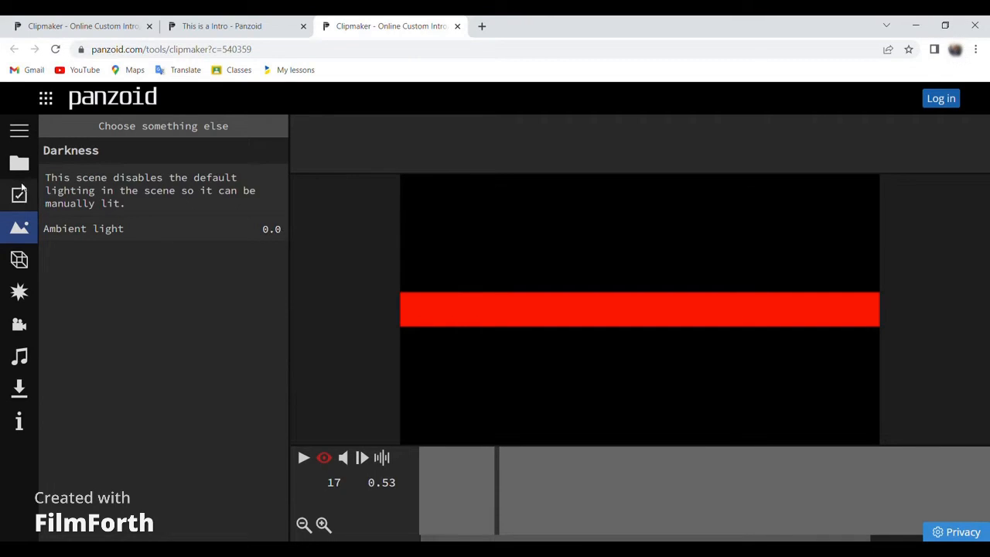
click(303, 458)
click(303, 458)
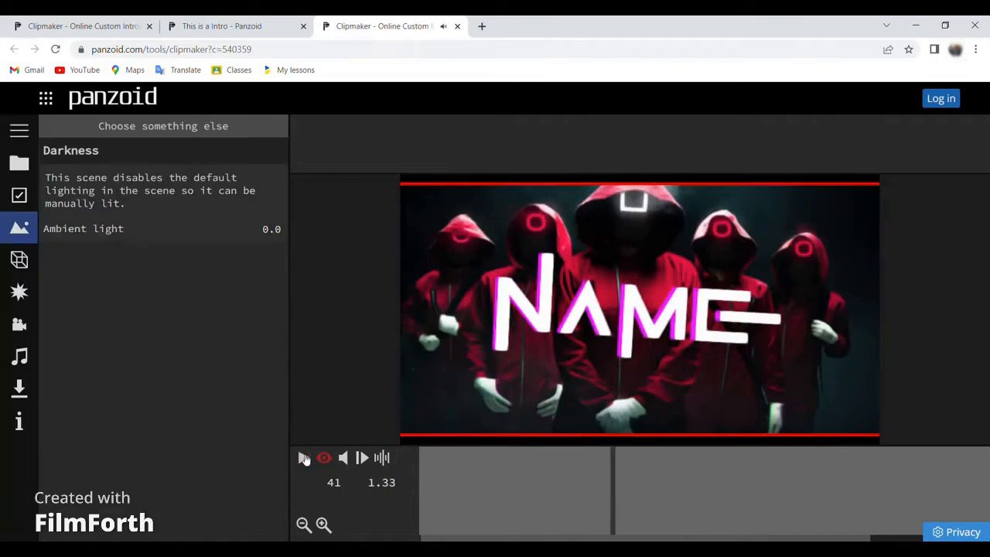
Step: Replace the wording of the first 3D text object with "Mine"
click(32, 128)
click(44, 258)
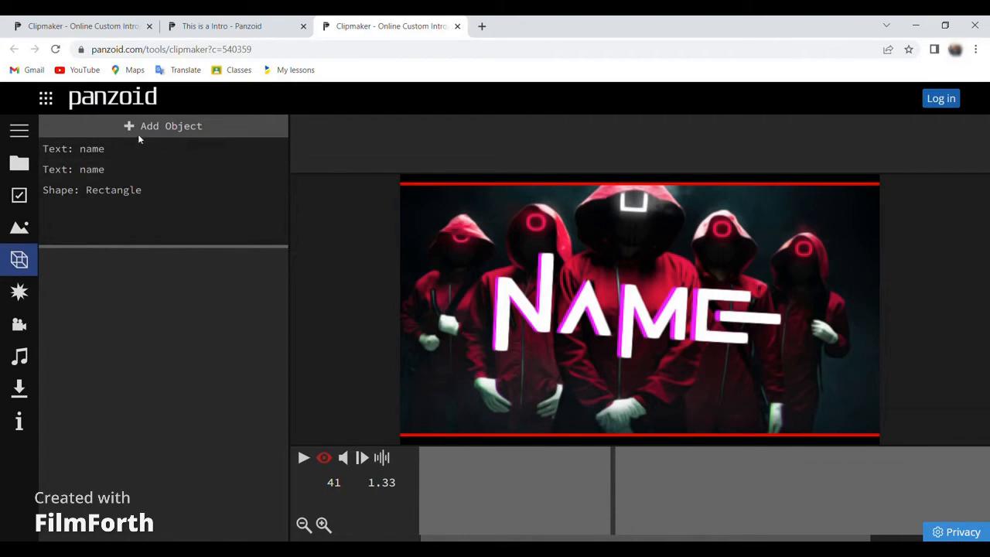
click(106, 153)
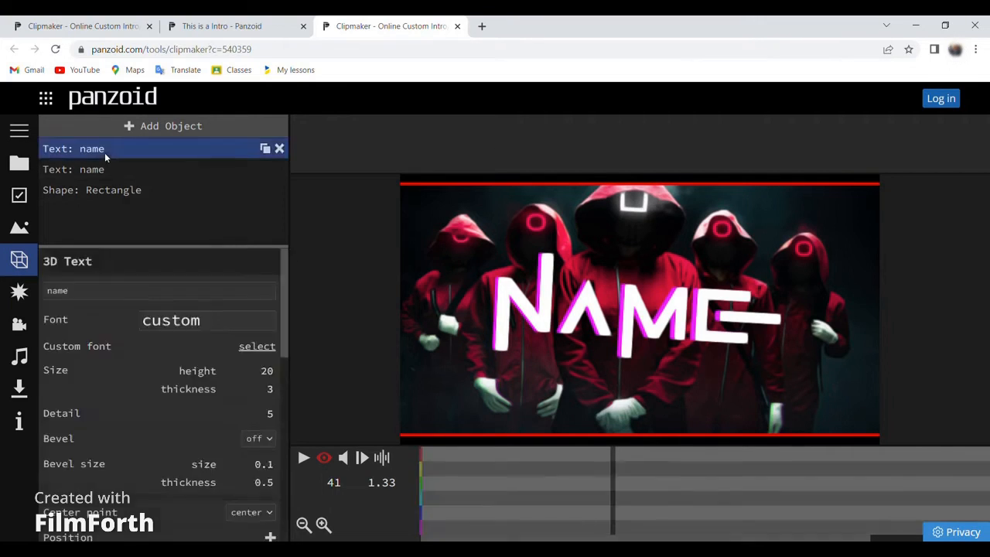
click(105, 153)
click(105, 153)
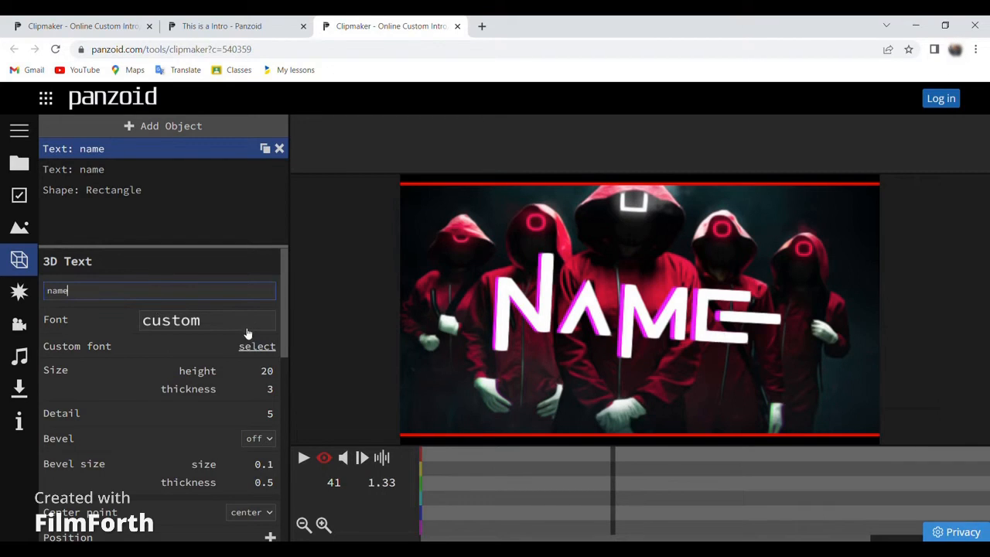
key(BackSpace)
key(BackSpace)
key(BackSpace)
key(BackSpace)
text(Mine)
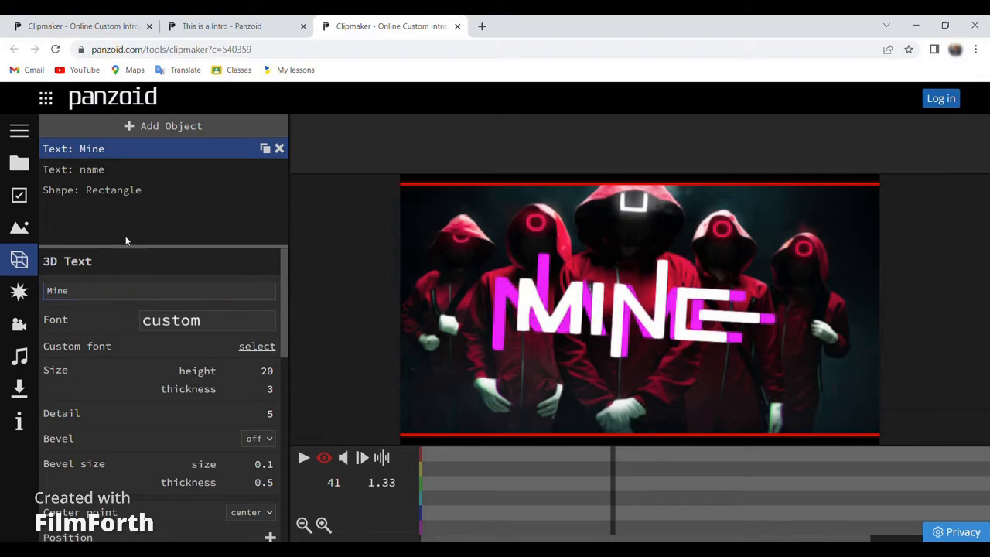
Step: Replace the wording of the second 3D text object with "Mine" to match the first
click(103, 164)
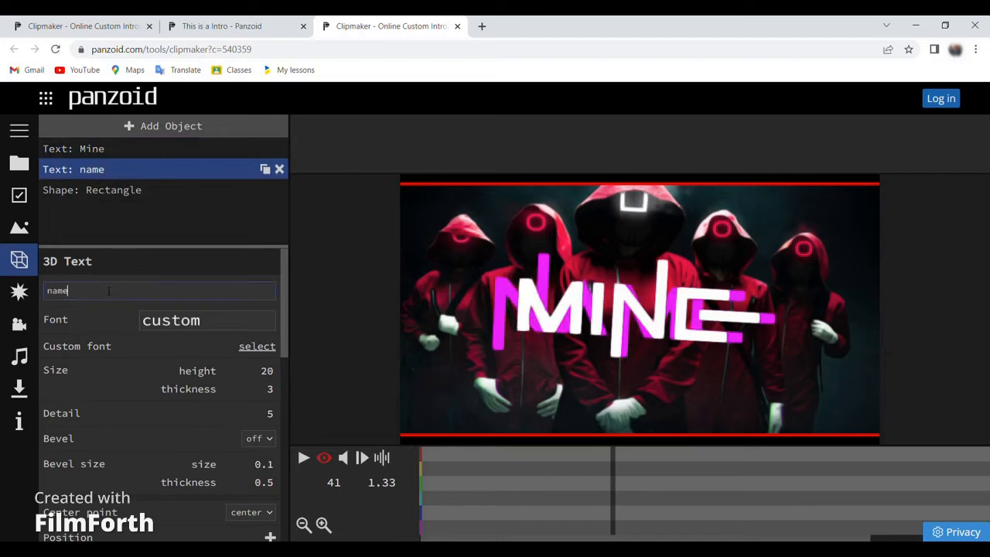
key(BackSpace)
key(BackSpace)
key(BackSpace)
text(Mine)
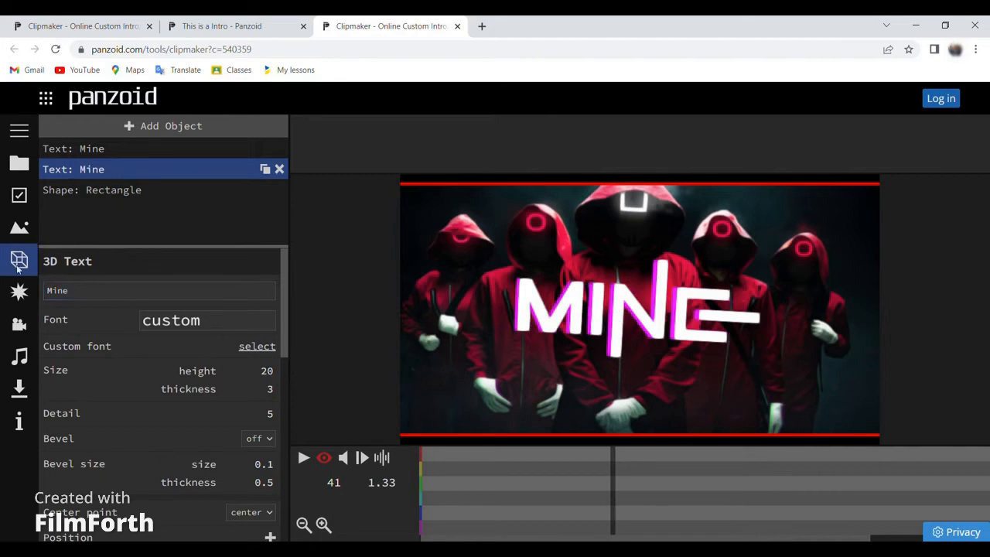
Step: Examine the settings of the Bloom and Shutter effects applied to the intro
click(11, 128)
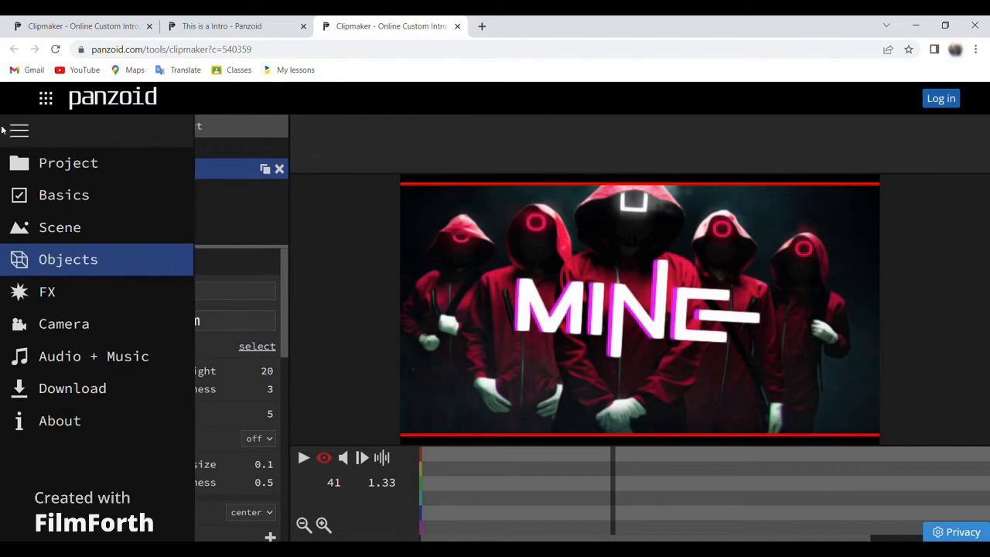
click(61, 294)
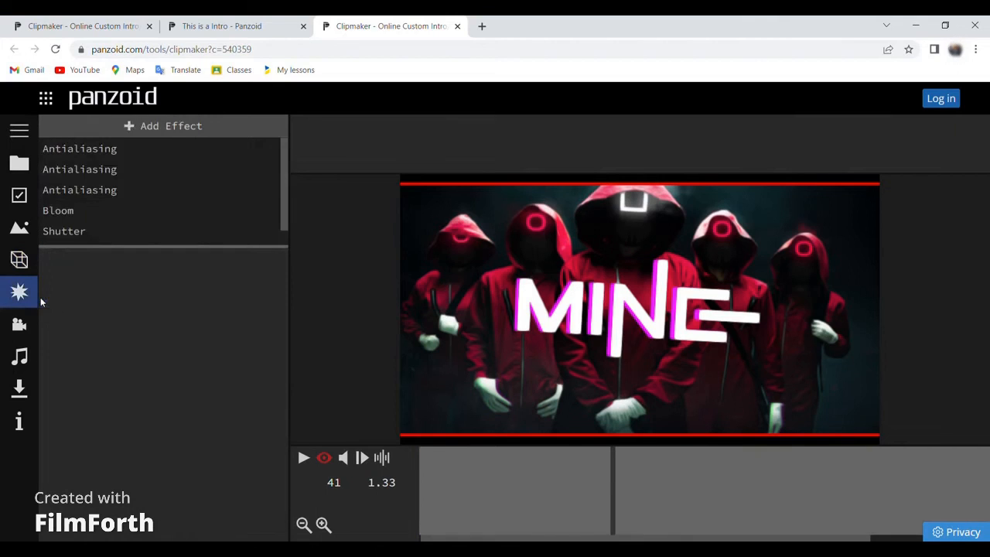
click(127, 232)
click(95, 210)
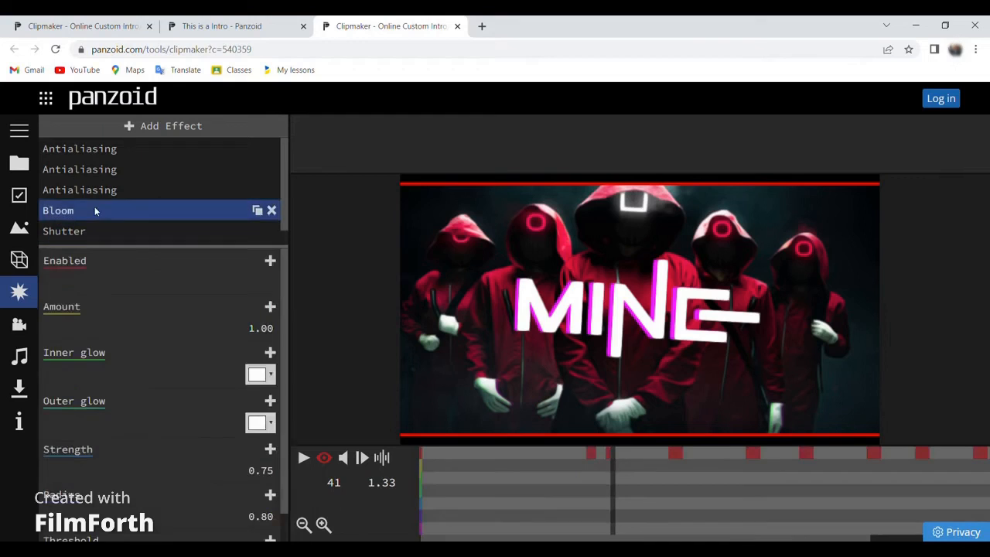
scroll(92, 206, down, 1)
click(86, 235)
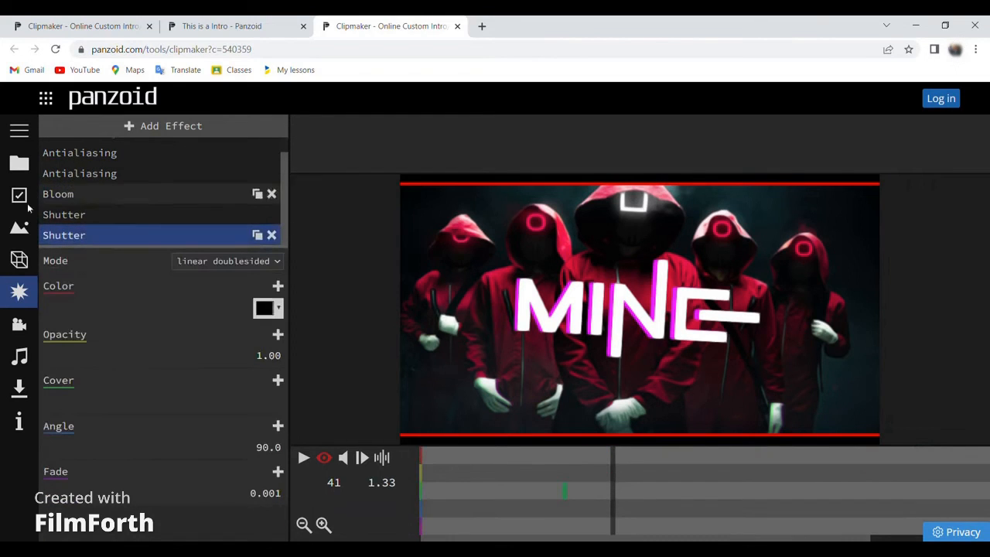
Step: Try the orthographic (2d) camera projection mode, then restore perspective (3d)
click(19, 130)
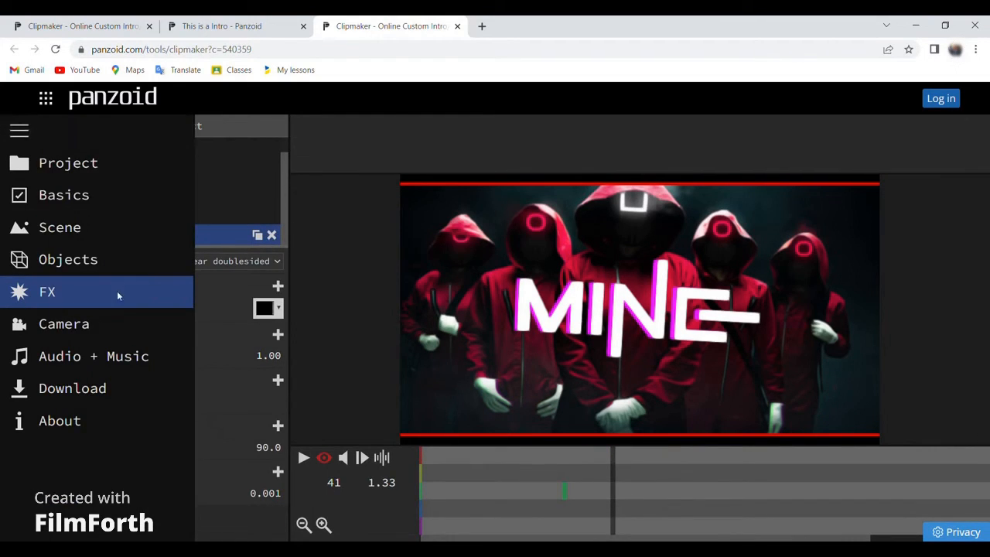
click(115, 319)
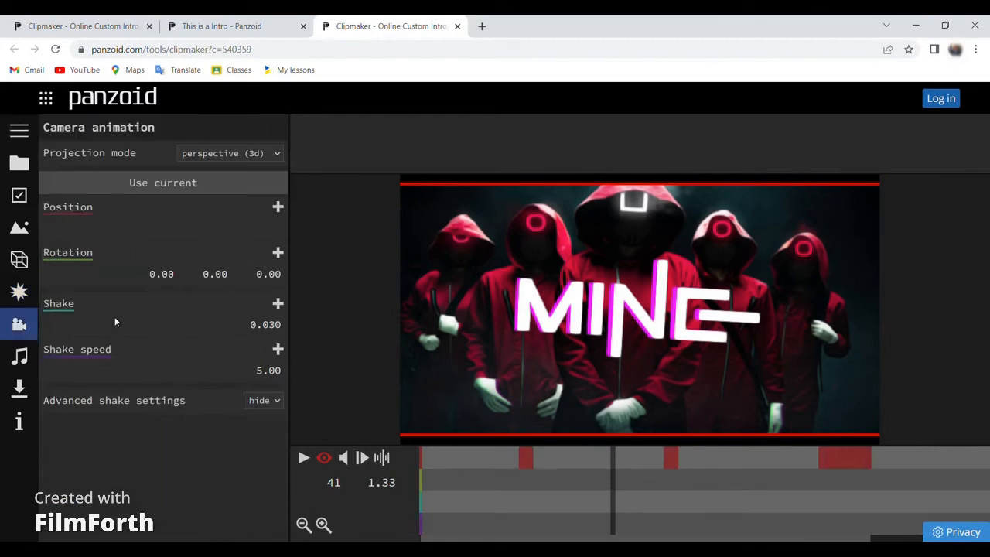
click(219, 179)
click(216, 164)
click(230, 183)
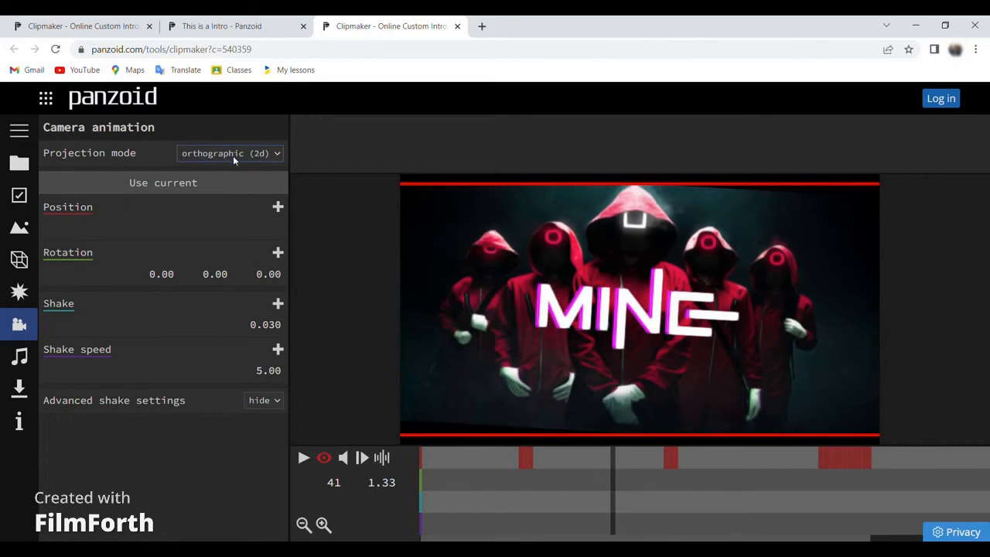
click(244, 162)
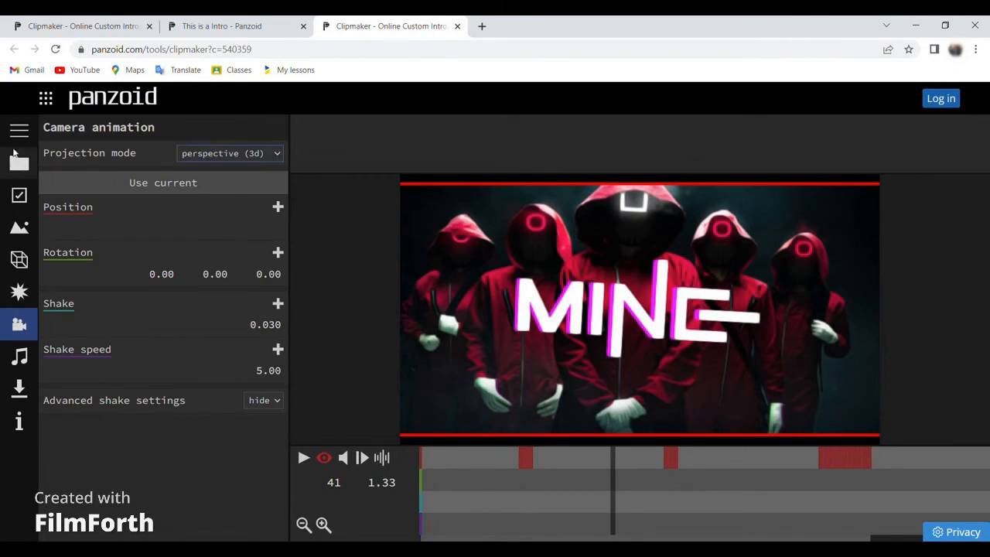
Step: Review the audio track settings and open the audio file selection
click(19, 356)
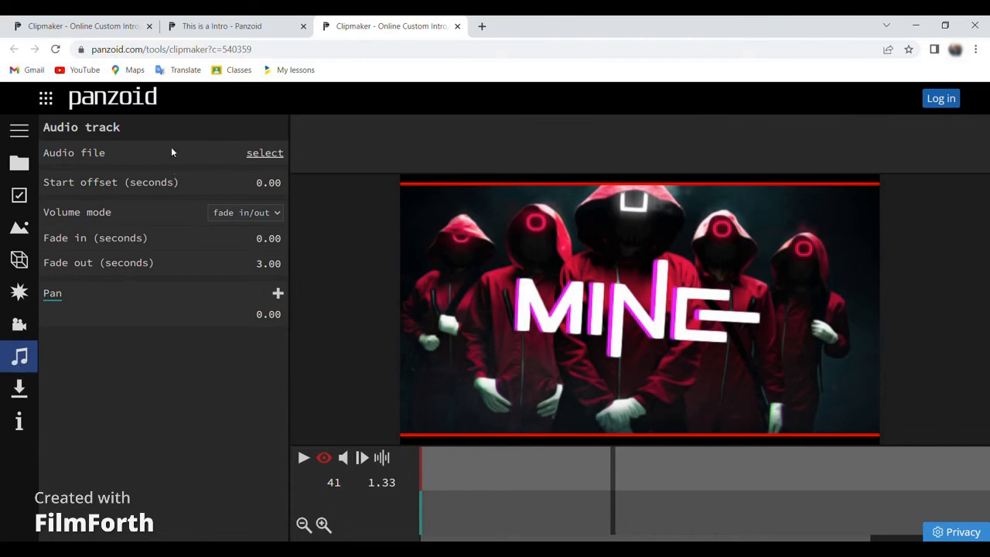
click(276, 156)
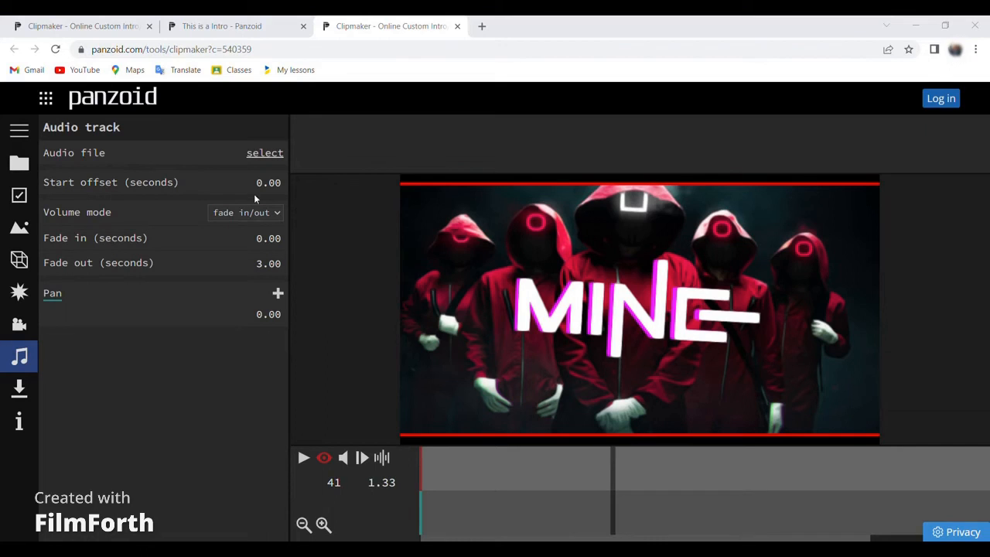
Step: Render the video in balanced mode using the .mkv (vp8/opus) format
click(28, 392)
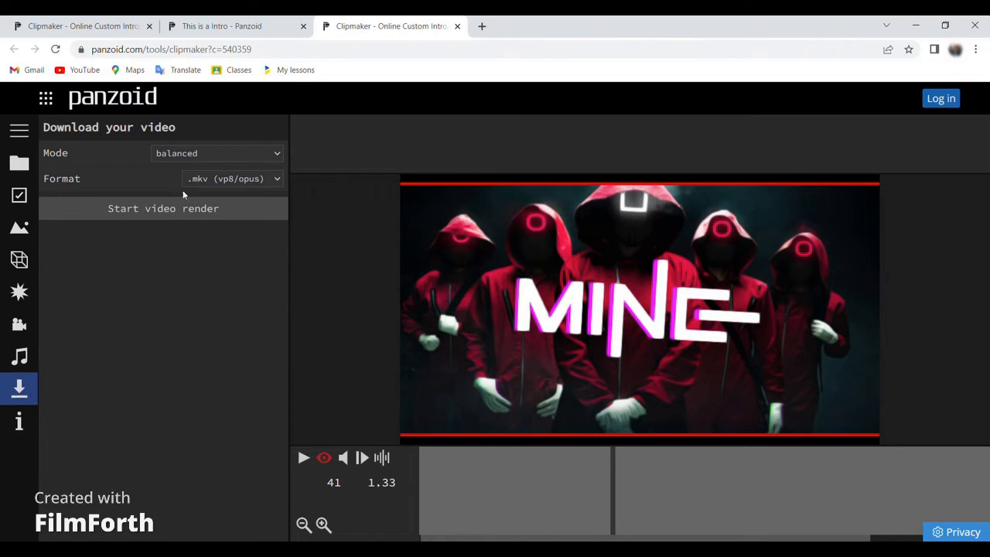
click(228, 204)
click(224, 153)
click(221, 188)
click(226, 179)
click(227, 155)
click(224, 163)
click(223, 180)
click(209, 213)
click(218, 195)
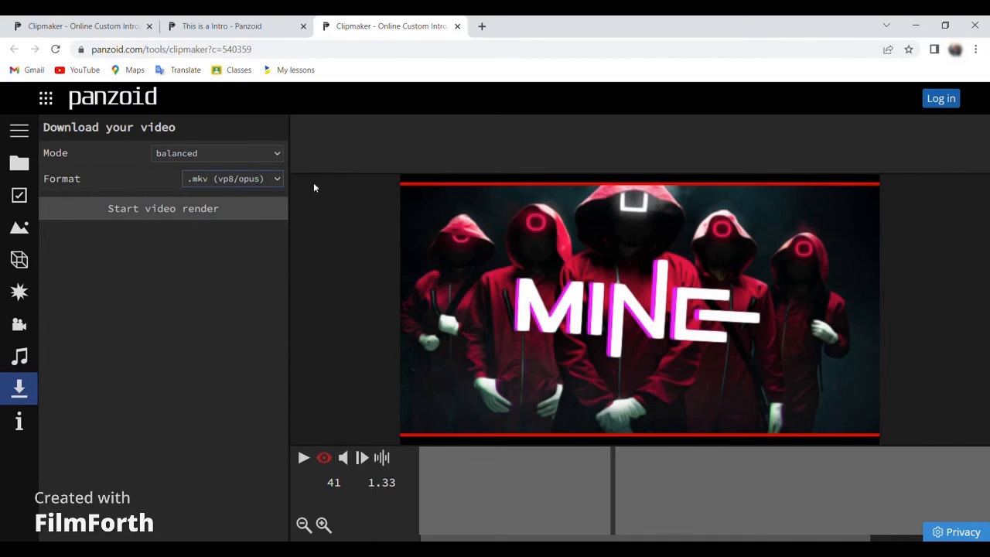
click(218, 203)
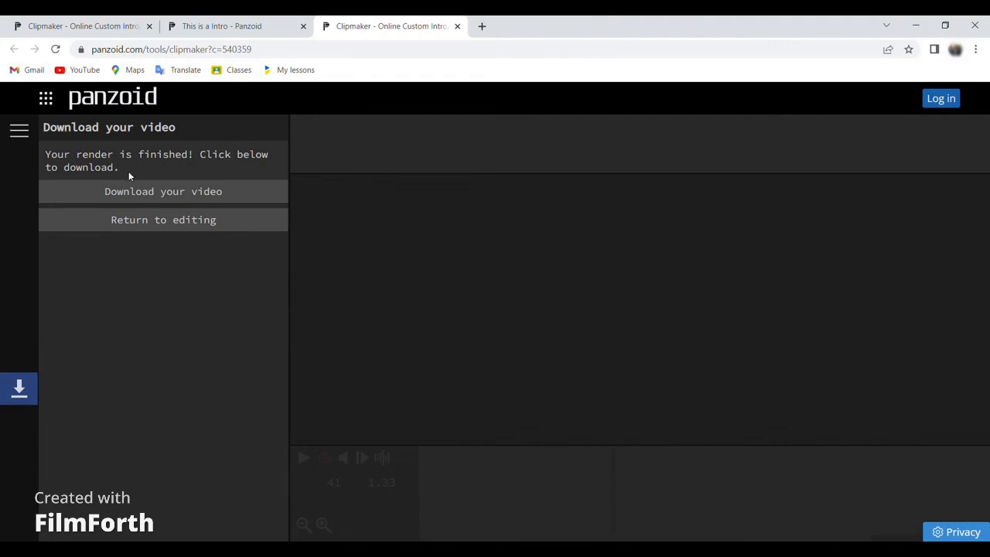
Step: Download the rendered video and open the downloaded file
click(148, 194)
drag(103, 109, 518, 136)
click(291, 170)
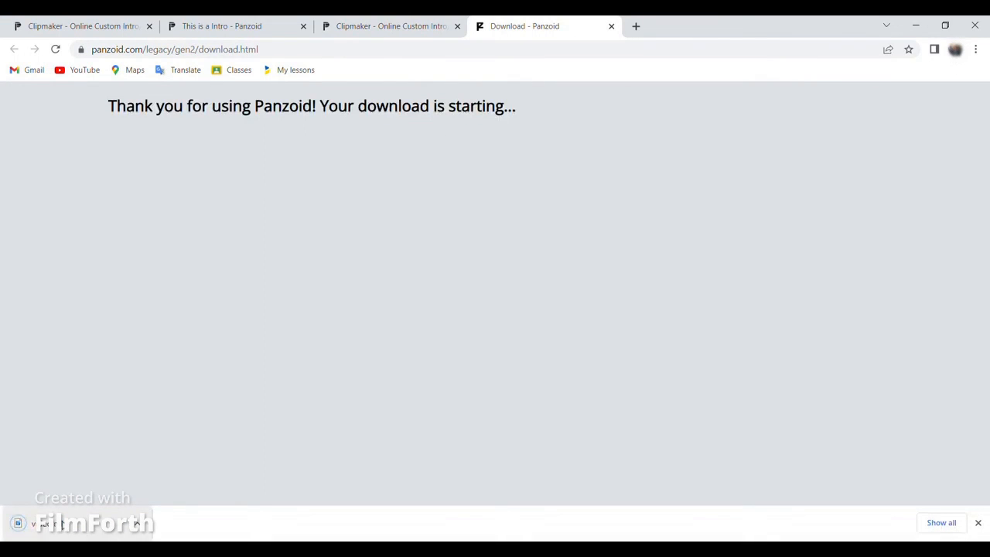
click(97, 526)
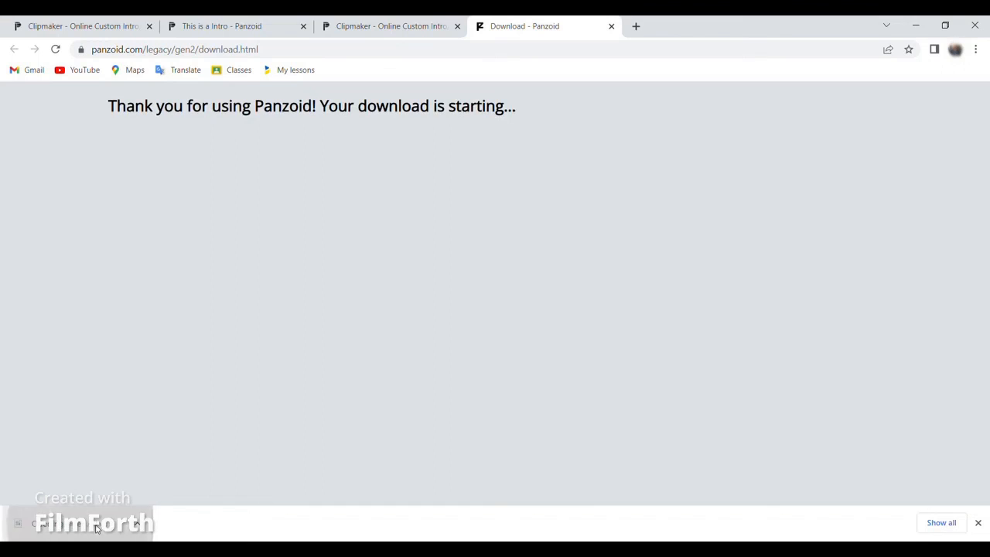